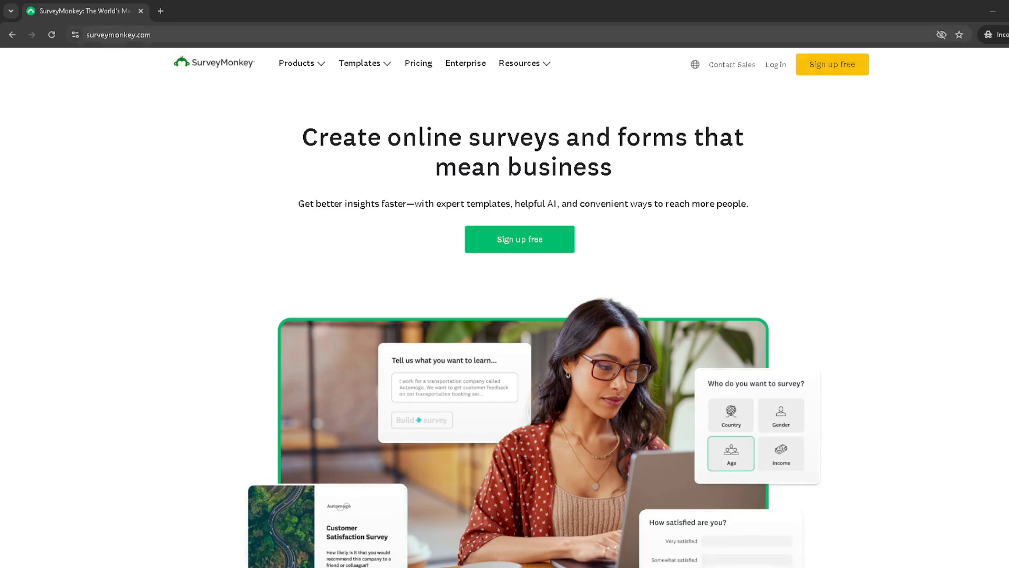
- Select the SurveyMonkey web address, then dismiss the selection on the home page
left_click(847, 33)
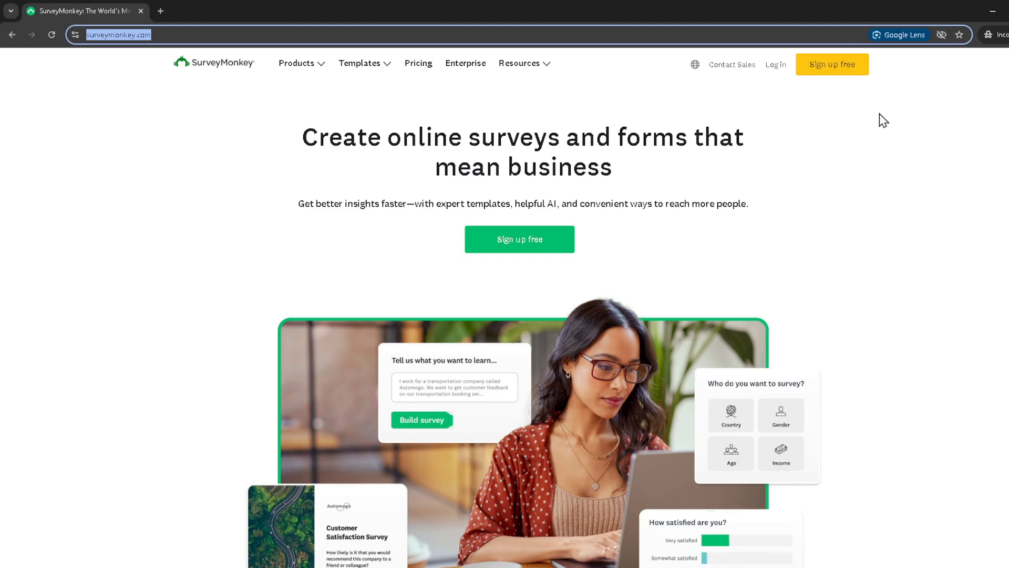
left_click(877, 162)
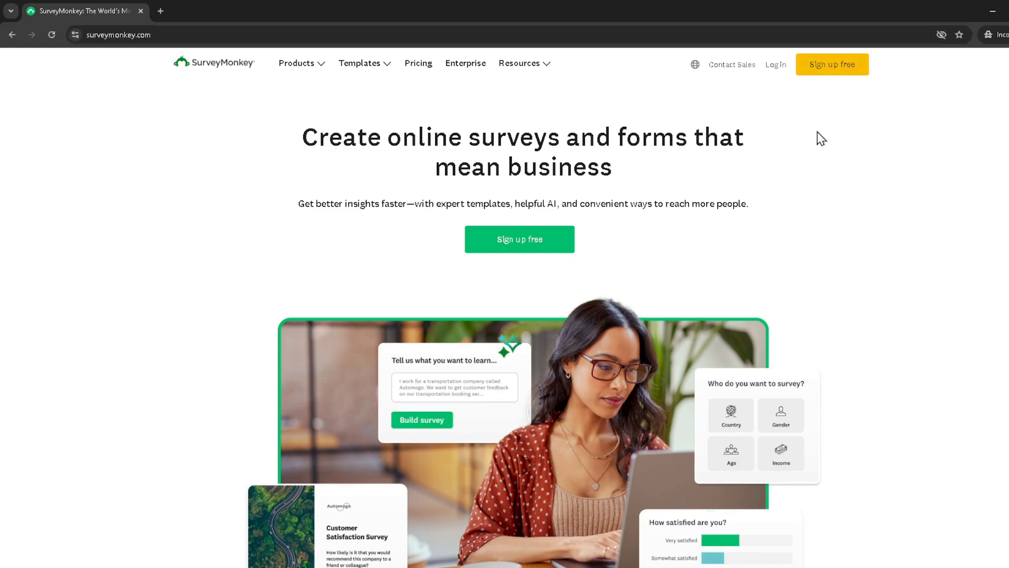
- Go to the SurveyMonkey log-in page and choose Google as the sign-in method
left_click(778, 70)
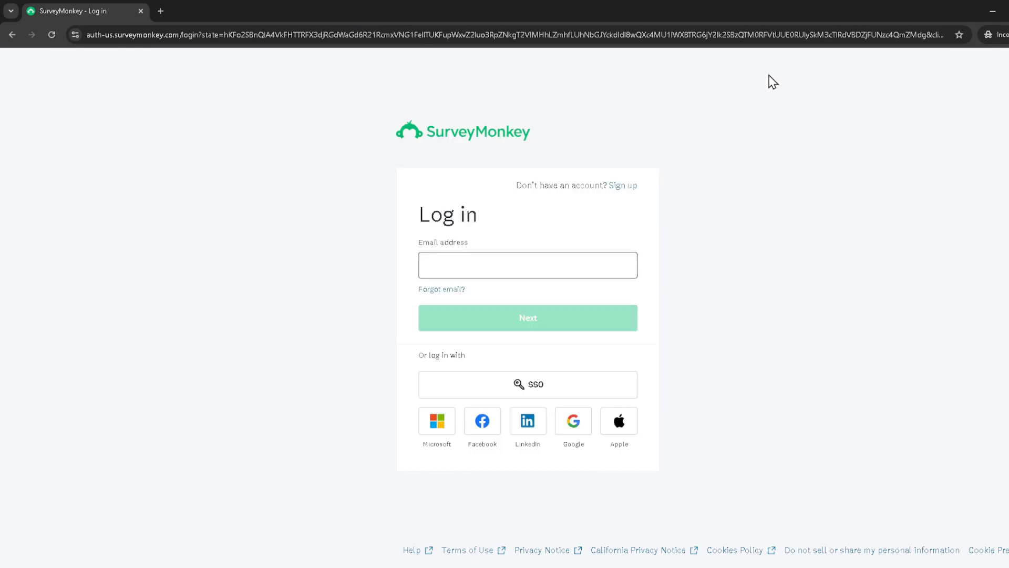
left_click(574, 423)
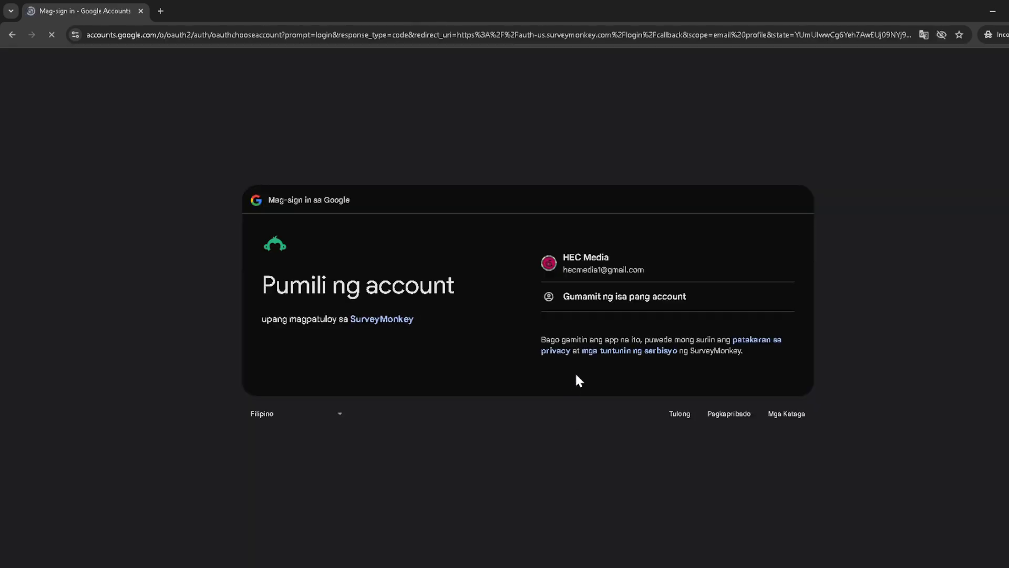
- Sign in with the listed Google account to reach the SurveyMonkey list of three surveys
left_click(569, 260)
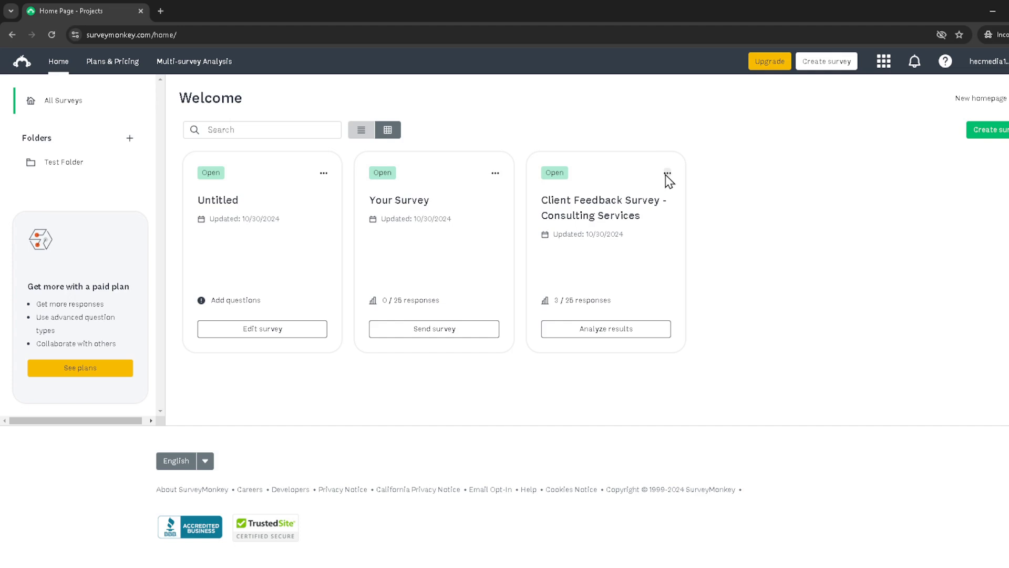
- Open results analysis for Client Feedback Survey - Consulting Services from its card menu
left_click(667, 174)
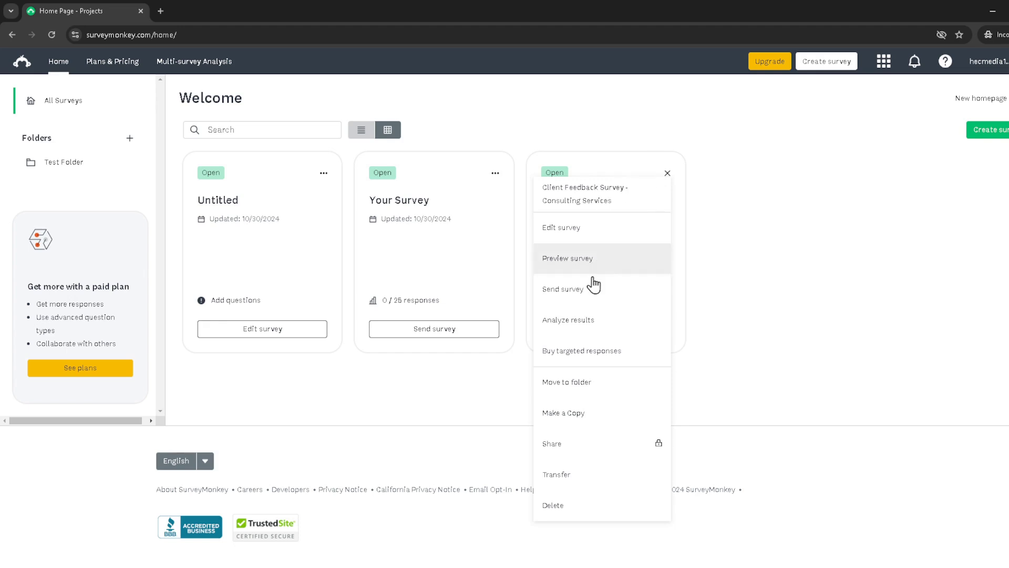
left_click(558, 323)
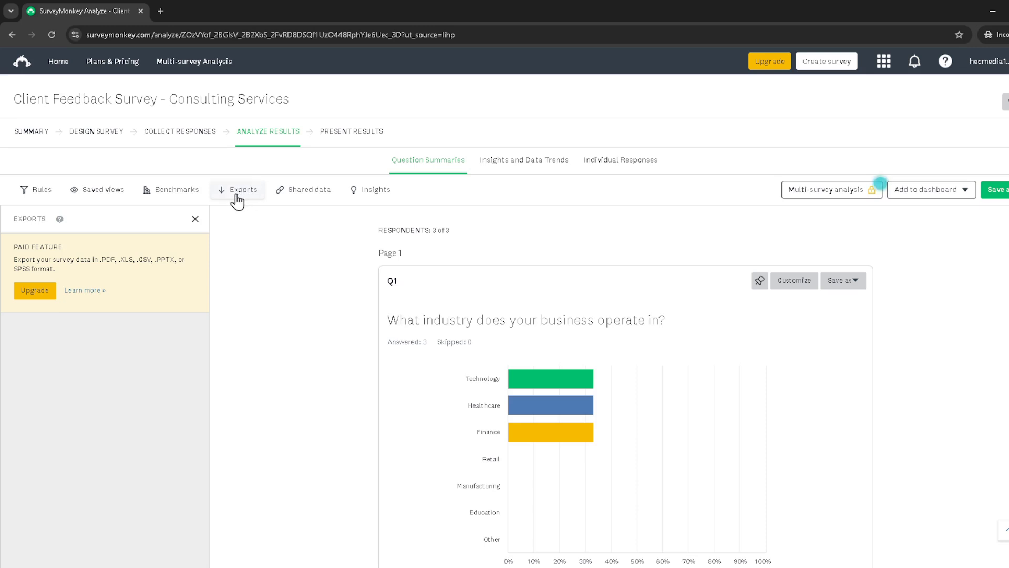
left_click(59, 222)
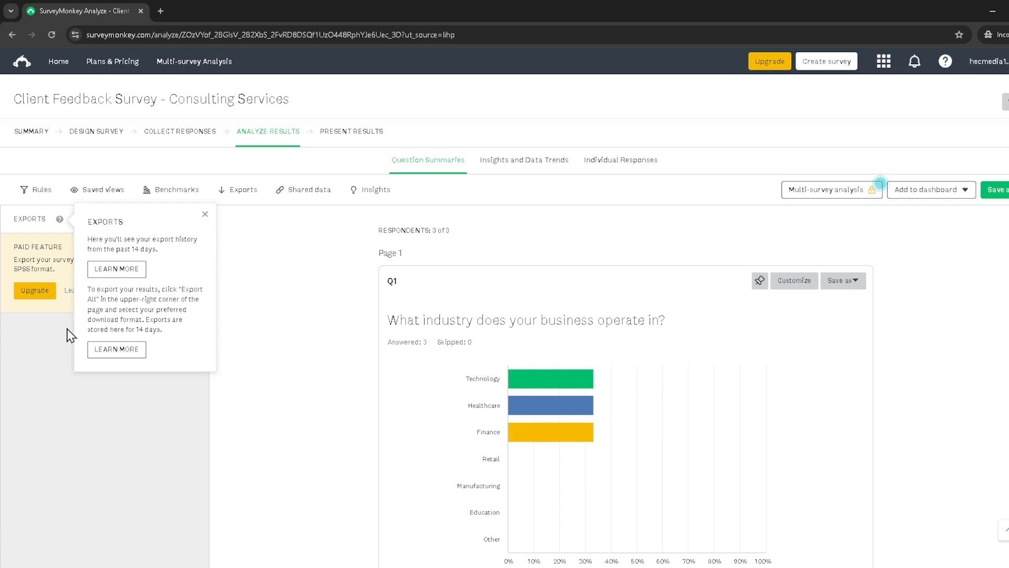
left_click(50, 340)
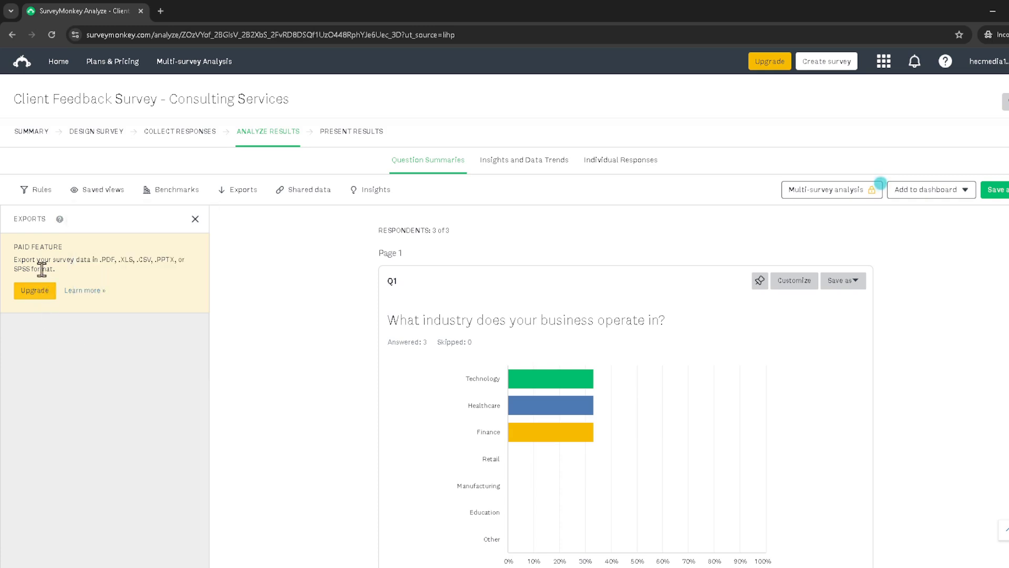
left_click_drag(49, 261, 167, 273)
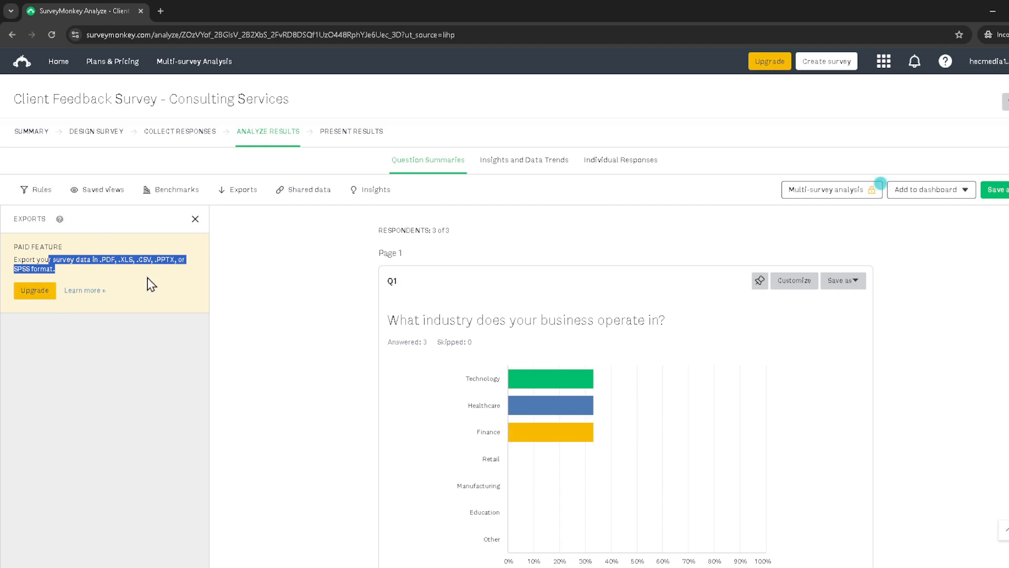
left_click(90, 320)
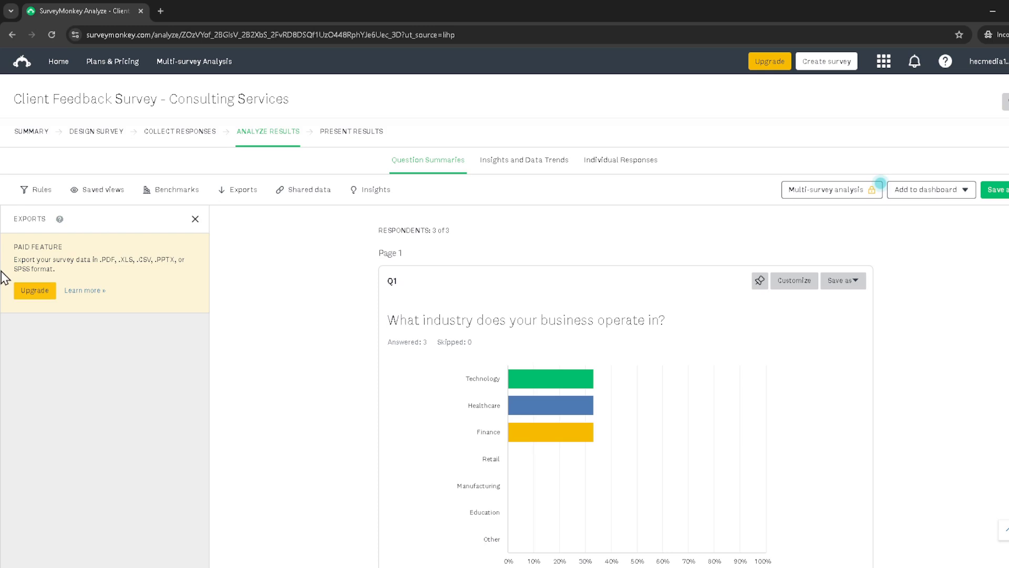